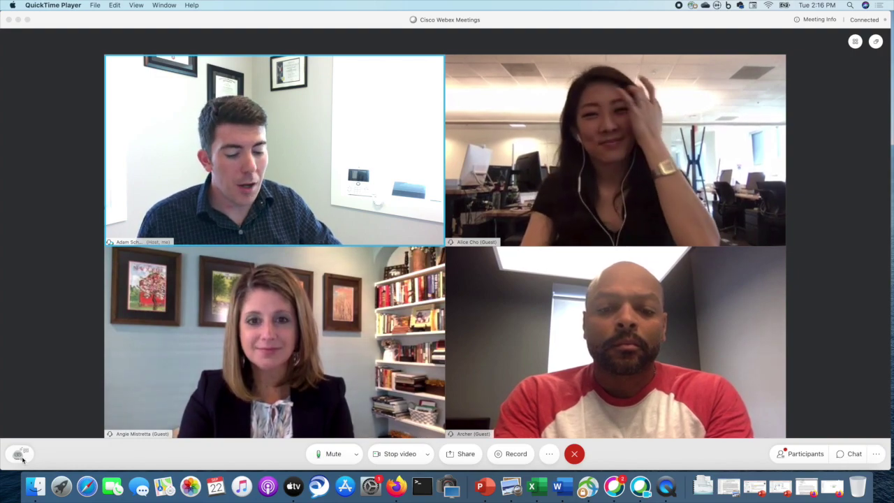
Turn on the Webex Assistant from the bottom-left assistant icon's popup
left_click(21, 456)
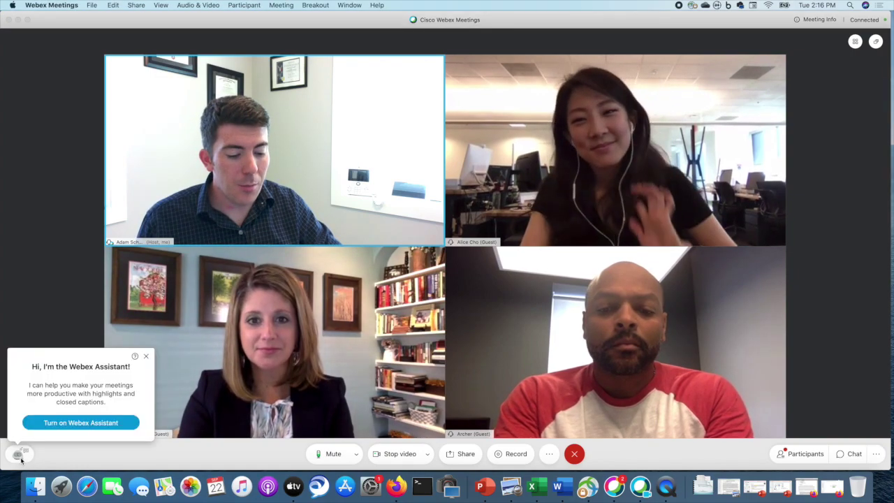
left_click(76, 422)
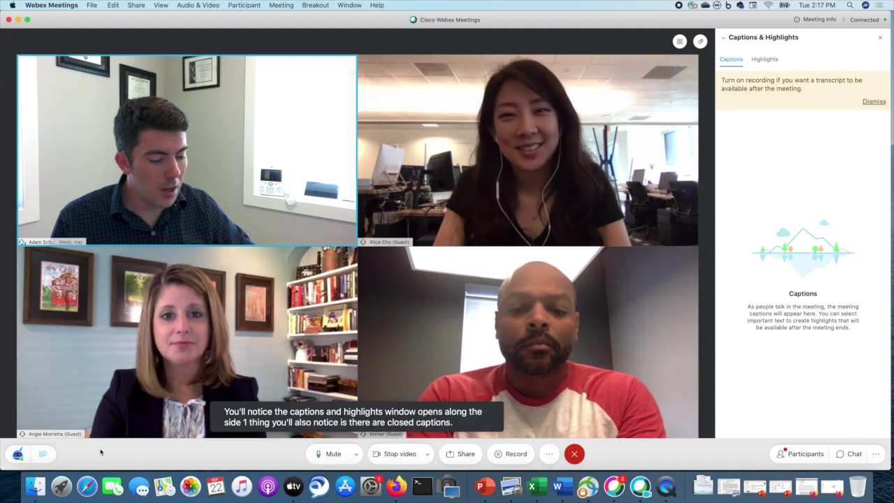
Toggle closed captions off and on, give them a light background, and check the font size
left_click(44, 455)
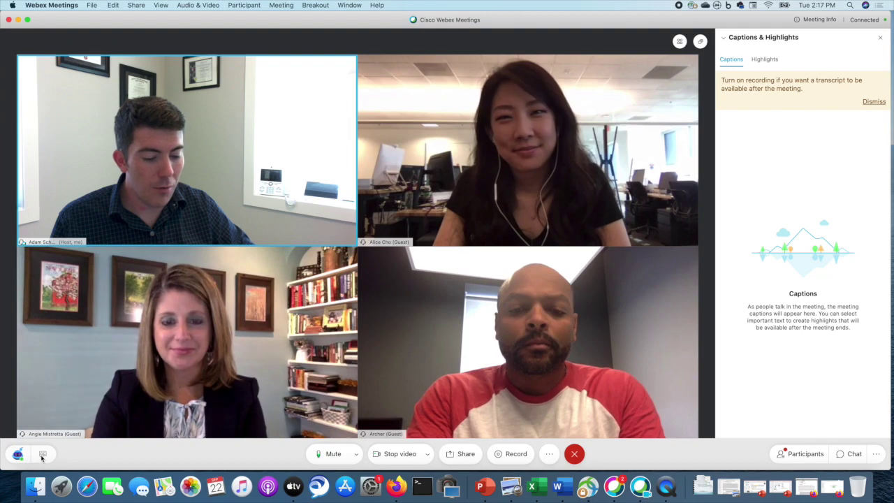
left_click(42, 455)
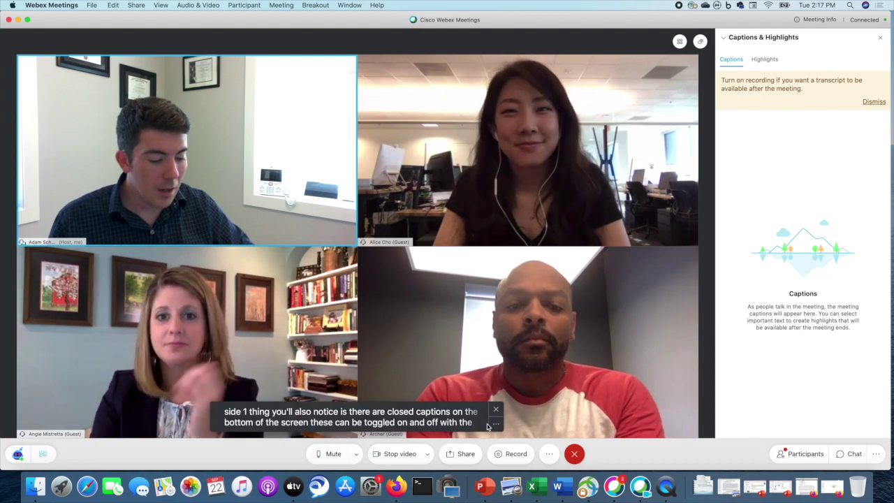
left_click(495, 425)
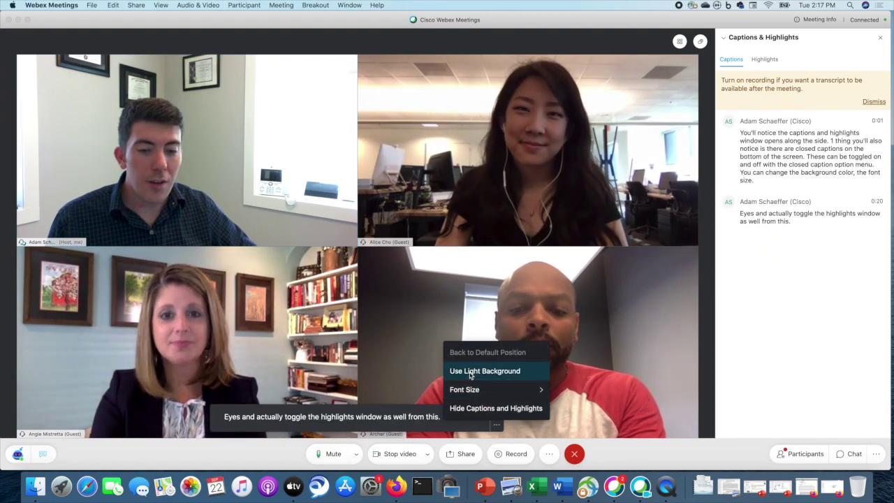
left_click(470, 372)
left_click(473, 389)
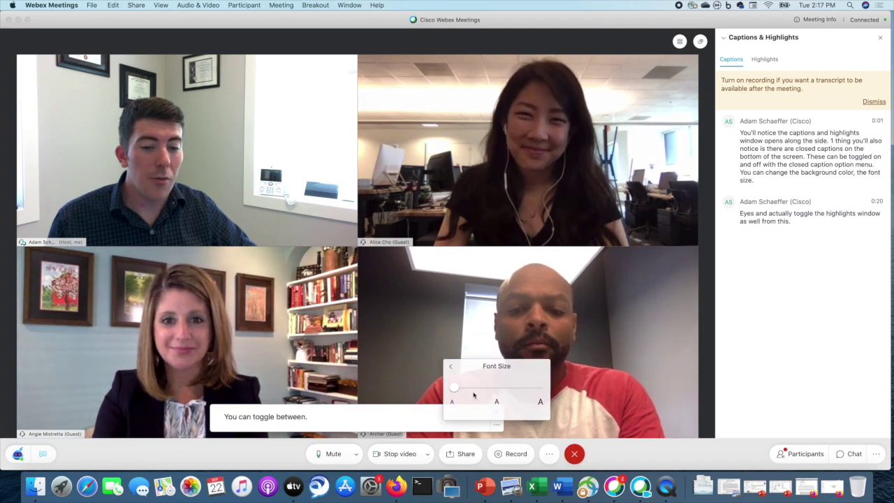
Hide and re-show the Captions and Highlights panel, then close the caption options
left_click(495, 424)
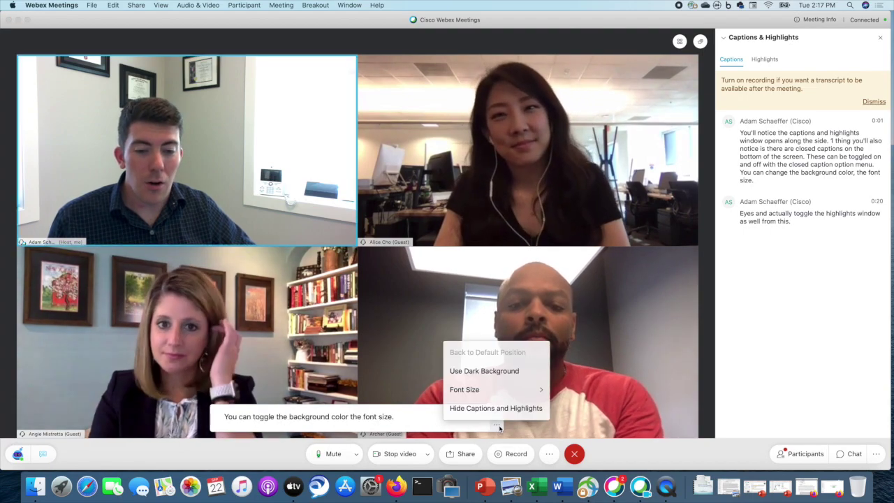
left_click(496, 409)
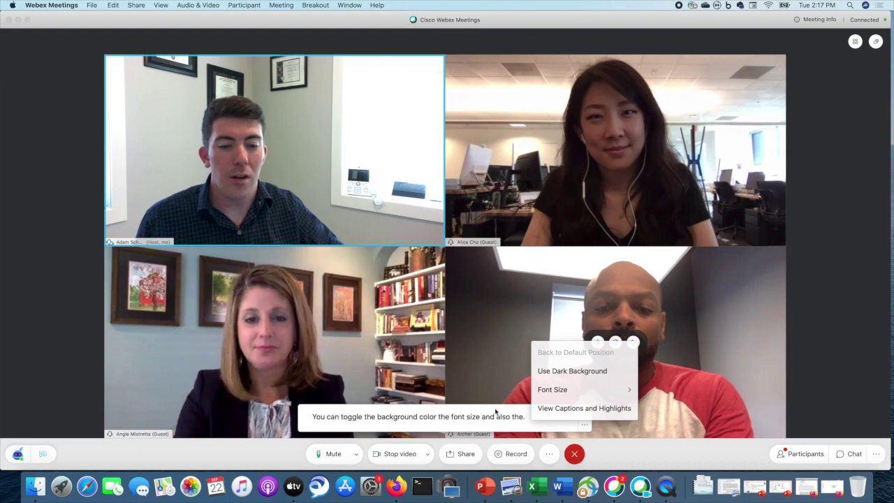
left_click(583, 408)
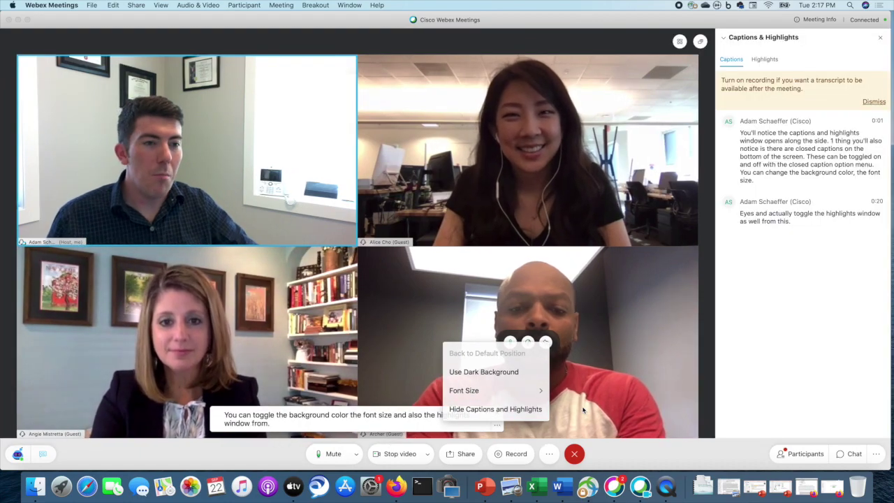
left_click(430, 370)
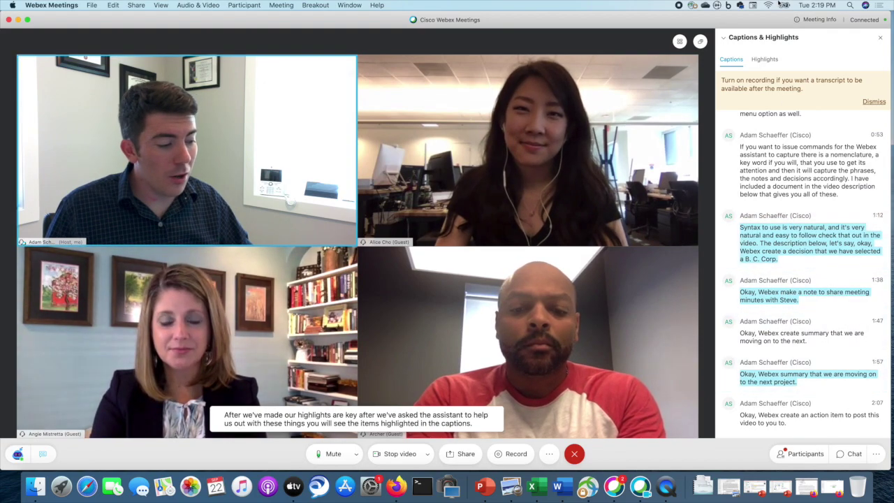
Switch the Captions & Highlights panel to the Highlights tab
left_click(764, 60)
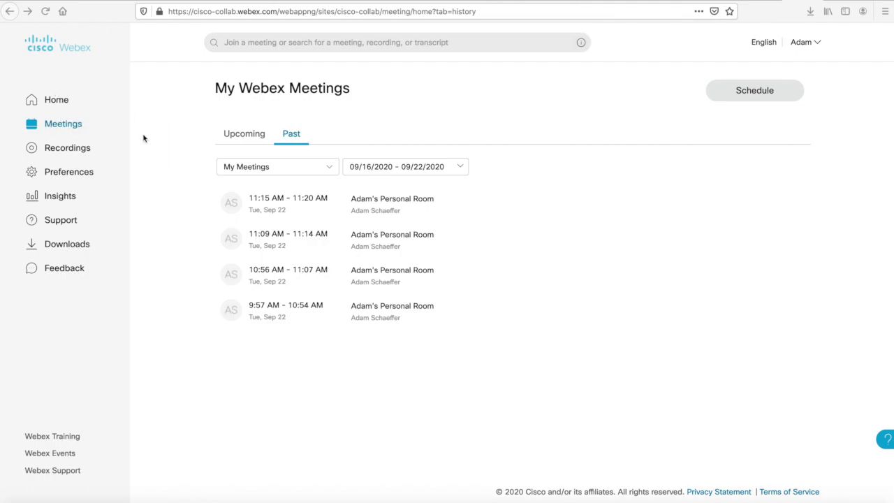
Open the 11:15 AM Sep 22 meeting's highlights and play the first highlight's audio
left_click(335, 204)
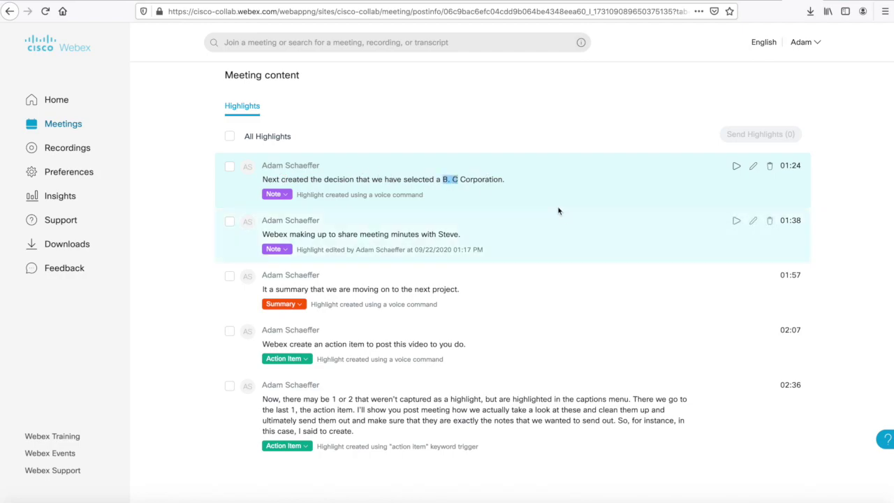
left_click(521, 134)
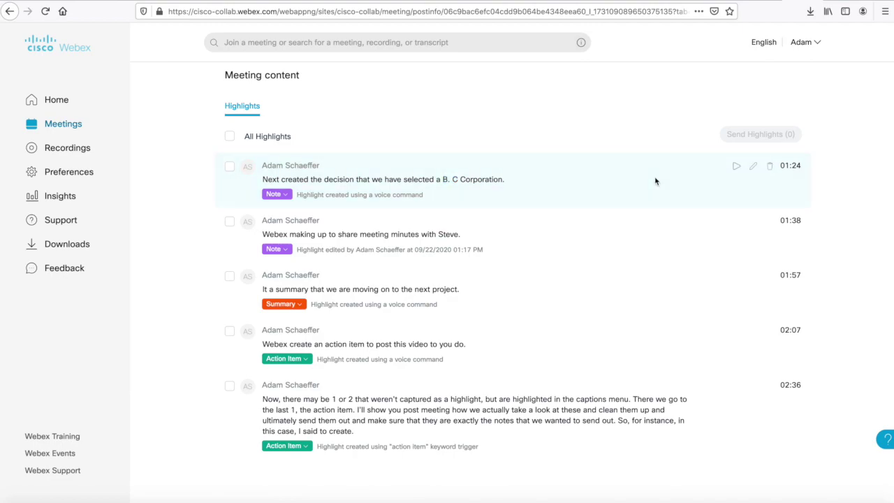
left_click(736, 168)
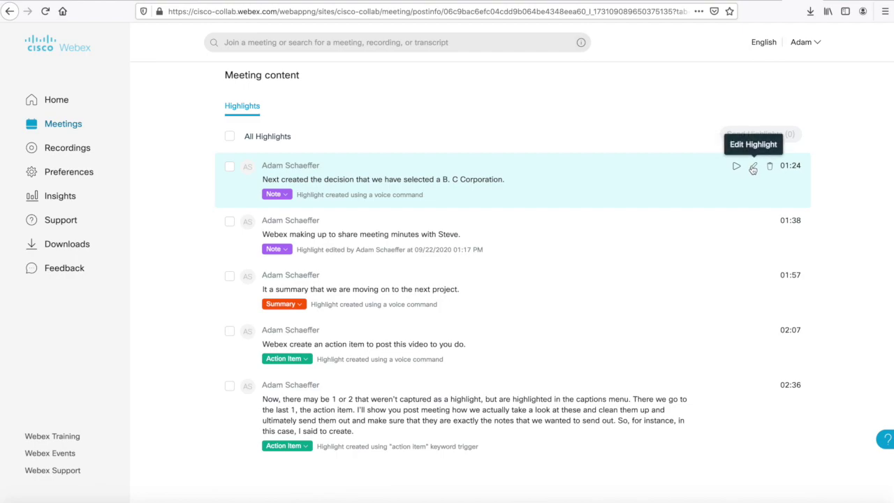
Edit the first highlight, replacing 'B C' with ABC, 'Next' with We, and 'created' with made
left_click(753, 169)
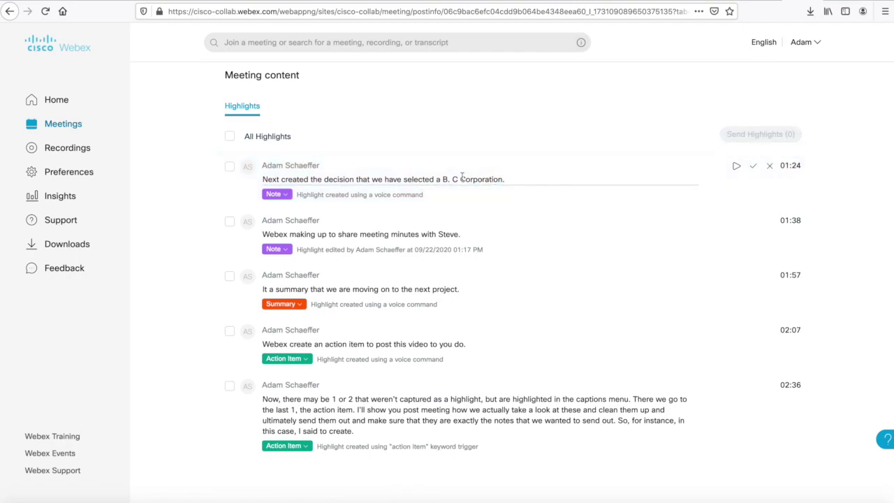
left_click_drag(448, 178, 442, 179)
type("ABC")
left_click_drag(263, 179, 280, 177)
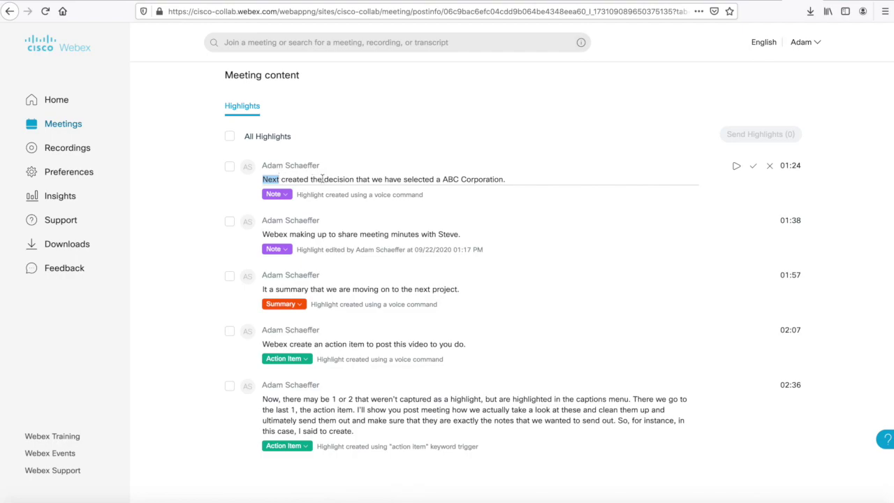
key("BackSpace")
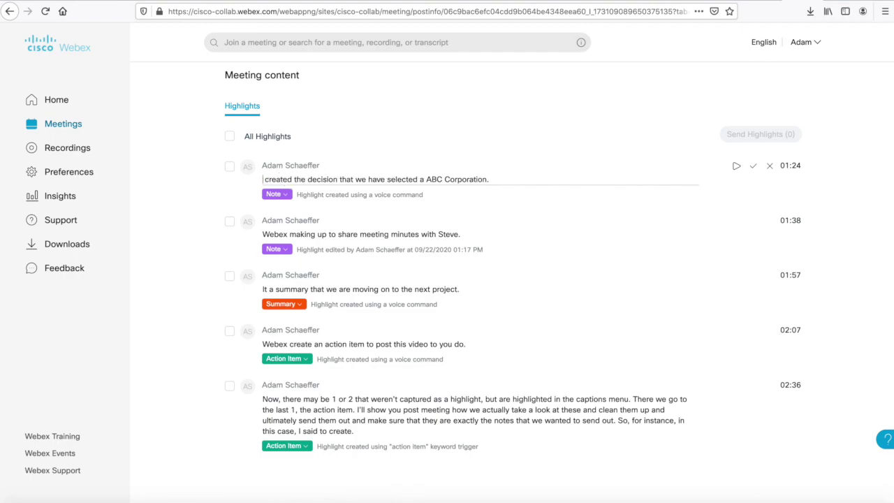
type("We")
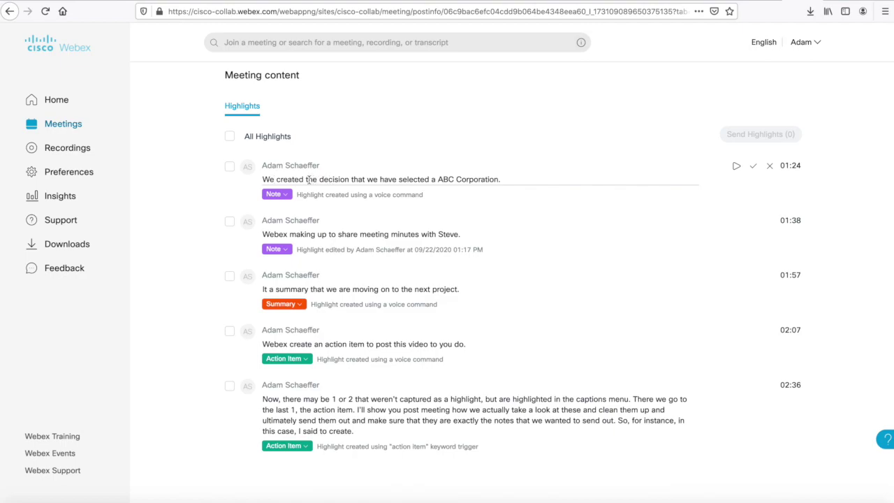
left_click_drag(303, 181, 280, 178)
type("made")
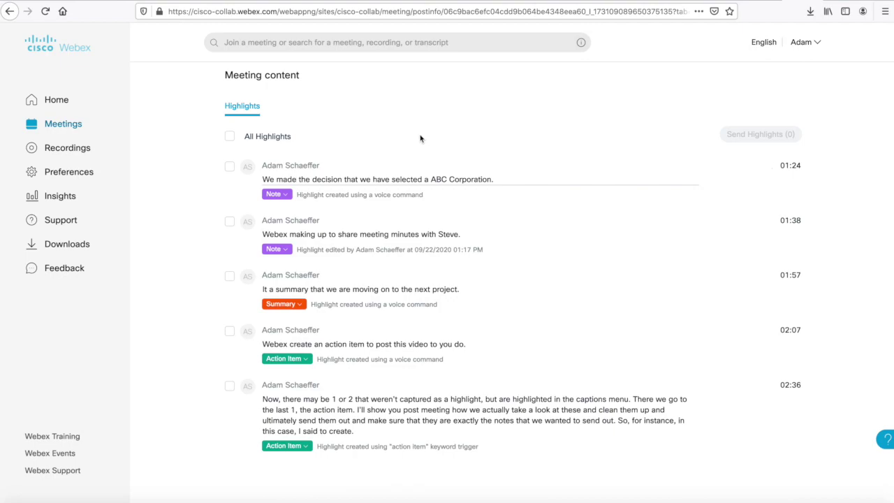
Tag the first highlight as Decision and delete the 02:36 action-item highlight
left_click(277, 195)
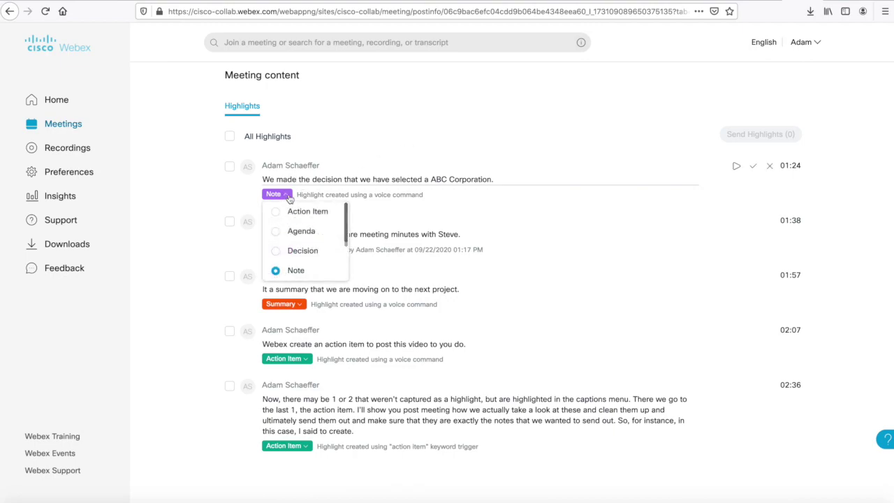
left_click(294, 250)
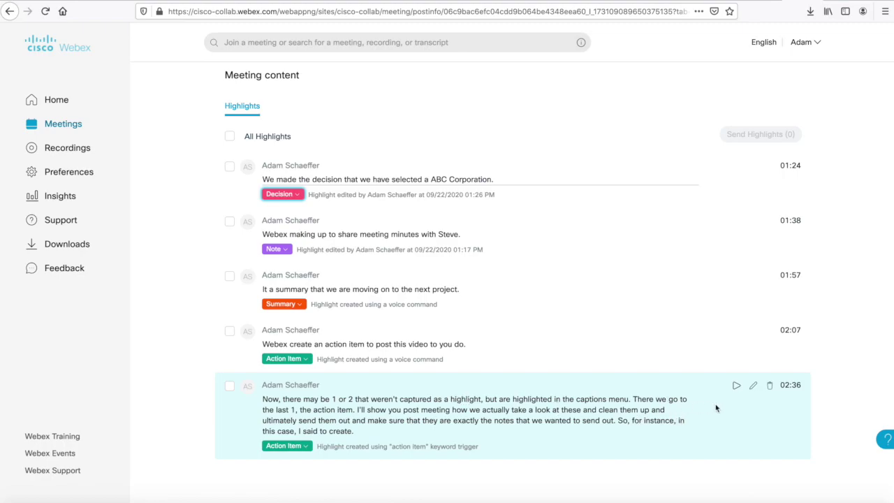
left_click(766, 389)
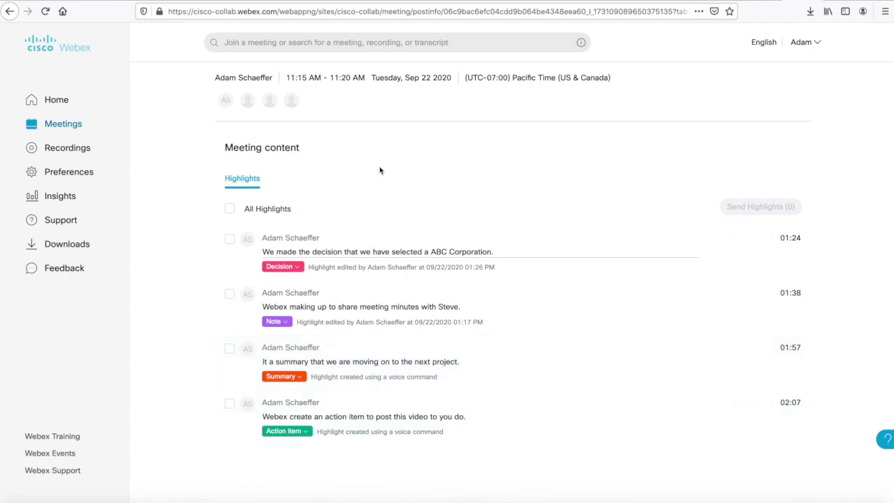
Open the meeting's share dialog, keep 'can view' permission, and start entering a recipient's name
scroll(380, 170, "up", 2)
scroll(380, 171, "up", 1)
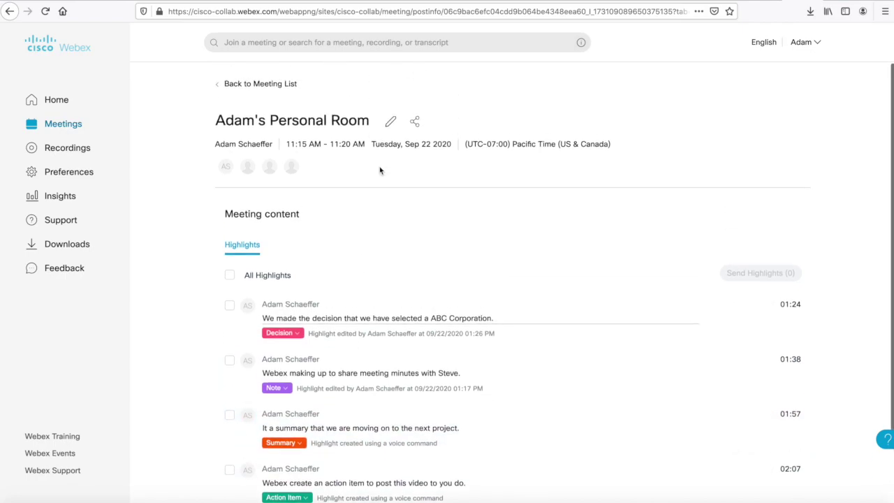
left_click(416, 125)
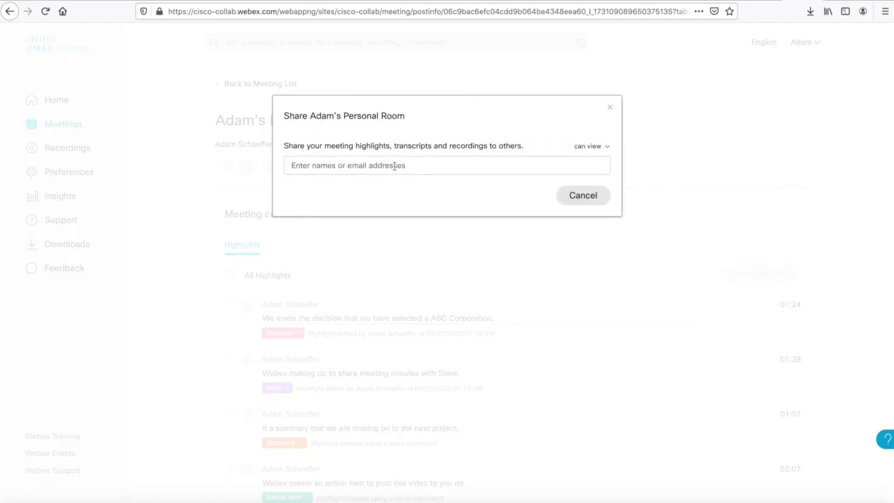
left_click(607, 147)
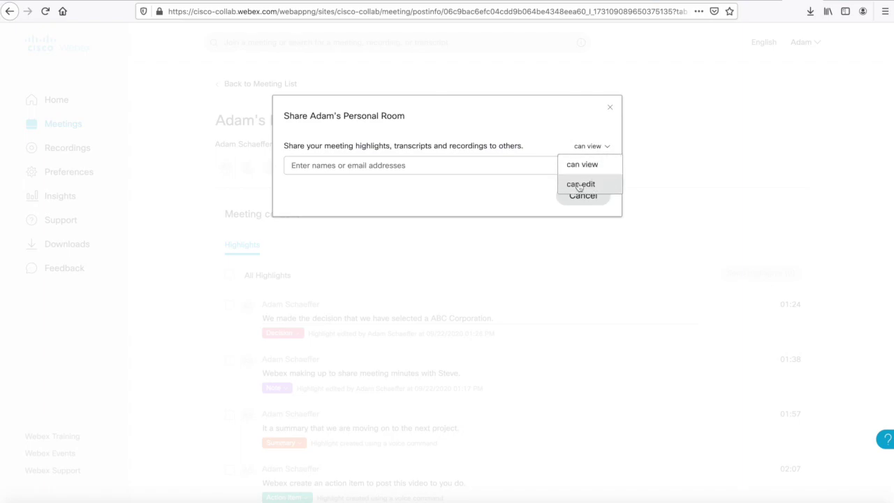
left_click(513, 167)
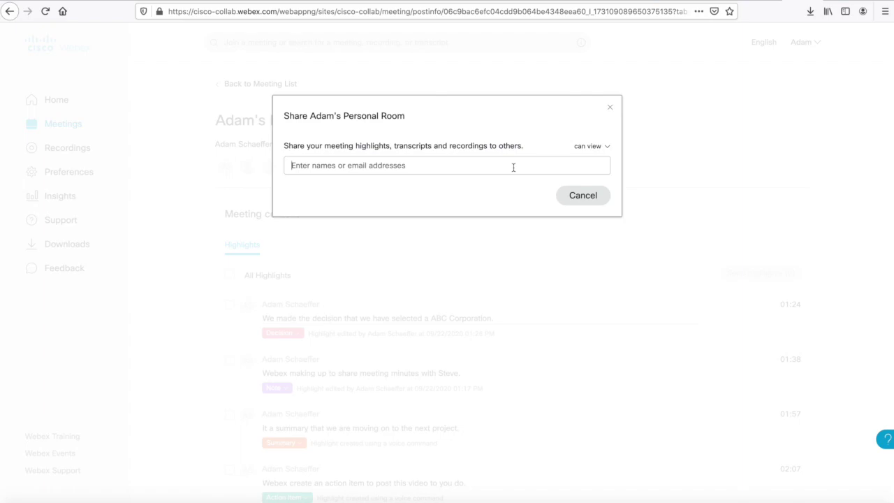
type("ad")
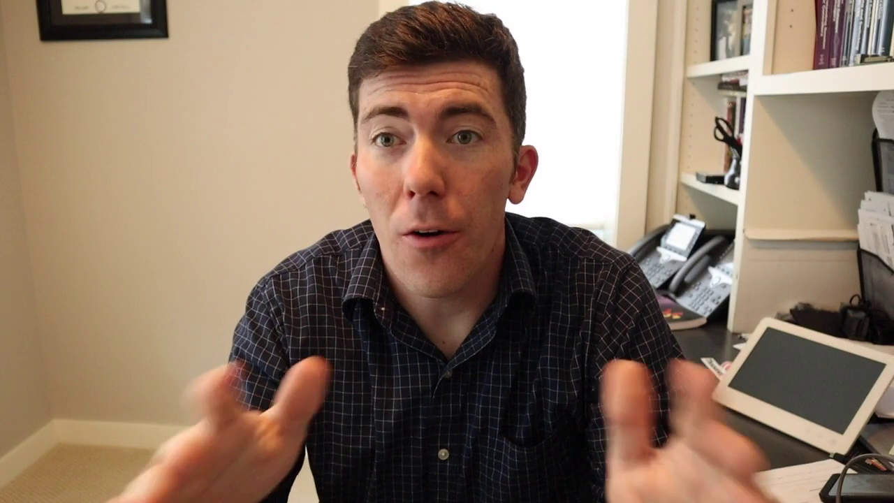